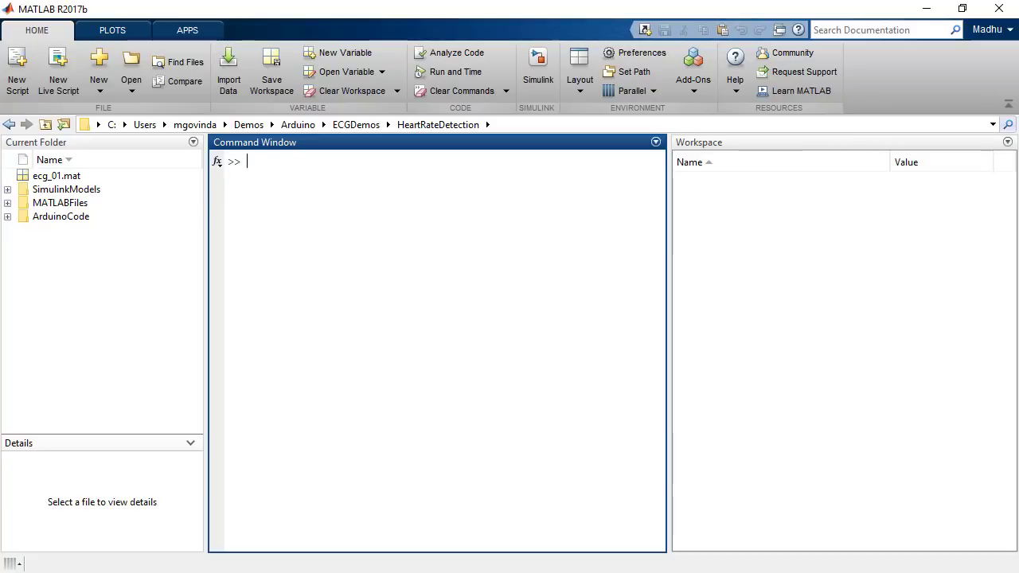
Set a = 1 and load ecg_01.mat into the workspace.
{"action": "type", "text": "a = 1"}
{"action": "key", "text": "Return"}
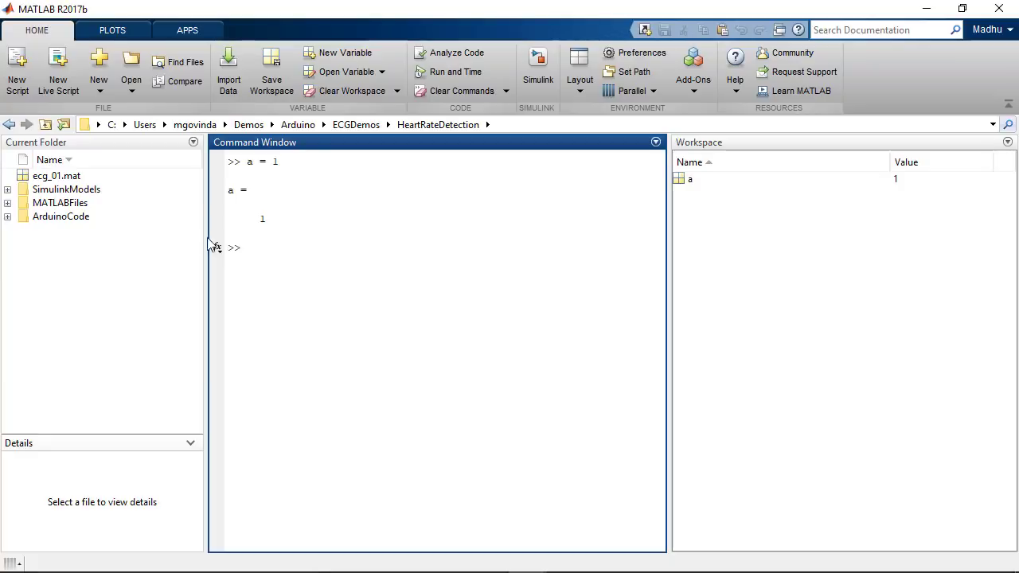
{"action": "left_click_drag", "start_coordinate": [71, 179], "coordinate": [559, 338]}
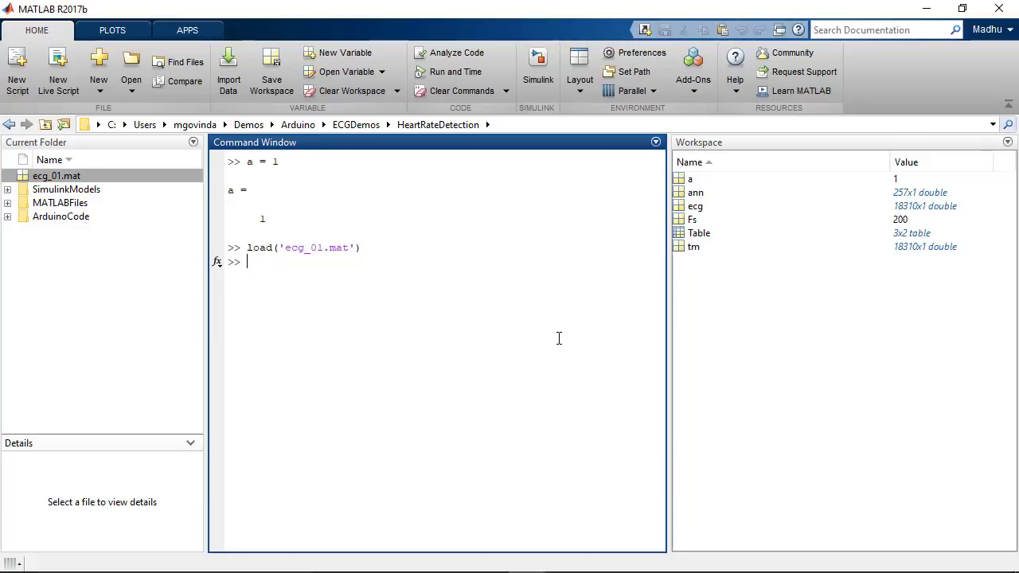
Plot ecg against tm and zoom in to roughly 10–15 seconds.
{"action": "left_click", "coordinate": [694, 249]}
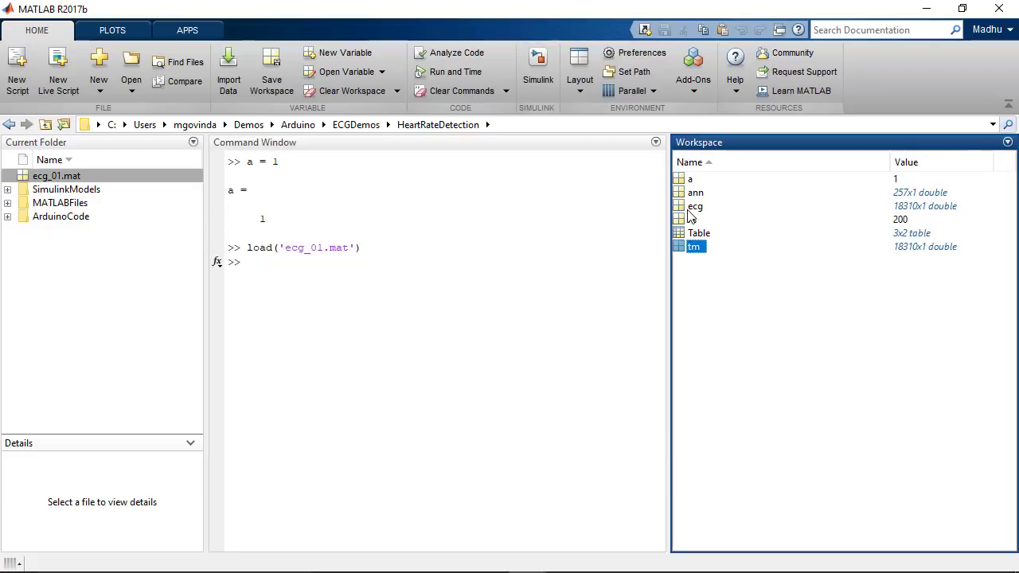
{"action": "left_click", "coordinate": [695, 206], "text": "ctrl"}
{"action": "left_click", "coordinate": [113, 30]}
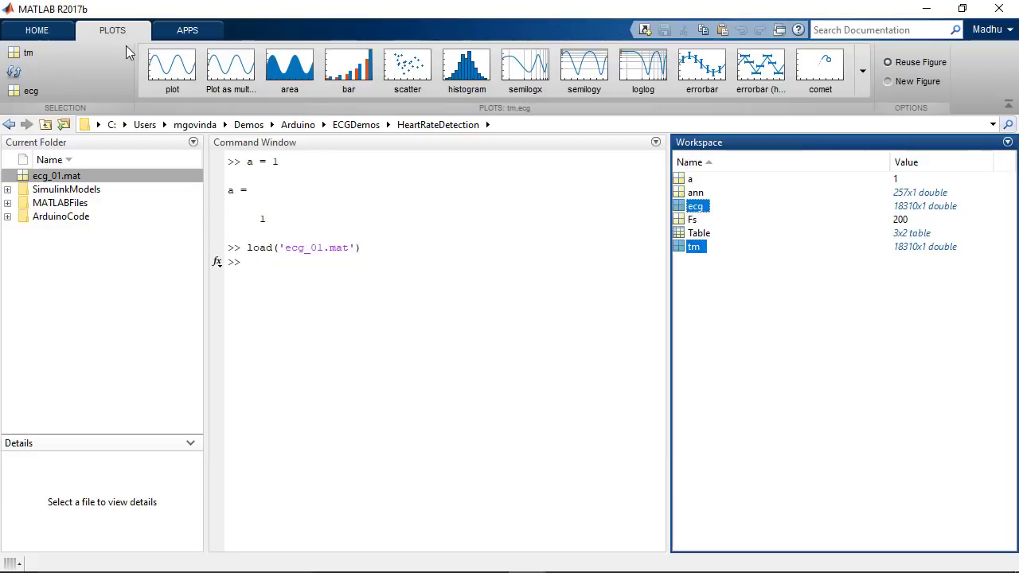
{"action": "left_click", "coordinate": [161, 68]}
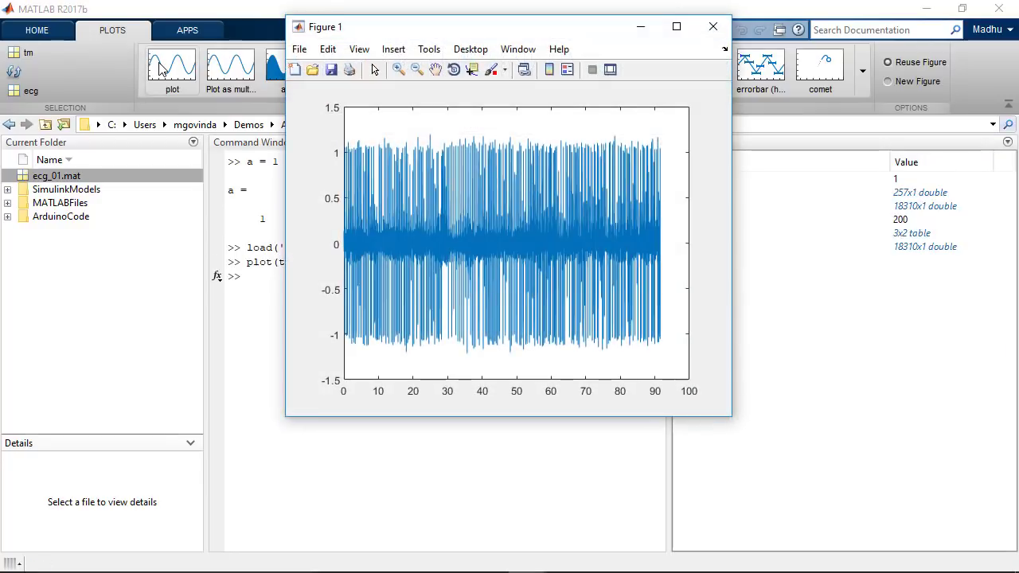
{"action": "left_click", "coordinate": [399, 69]}
{"action": "left_click_drag", "start_coordinate": [382, 134], "coordinate": [396, 355]}
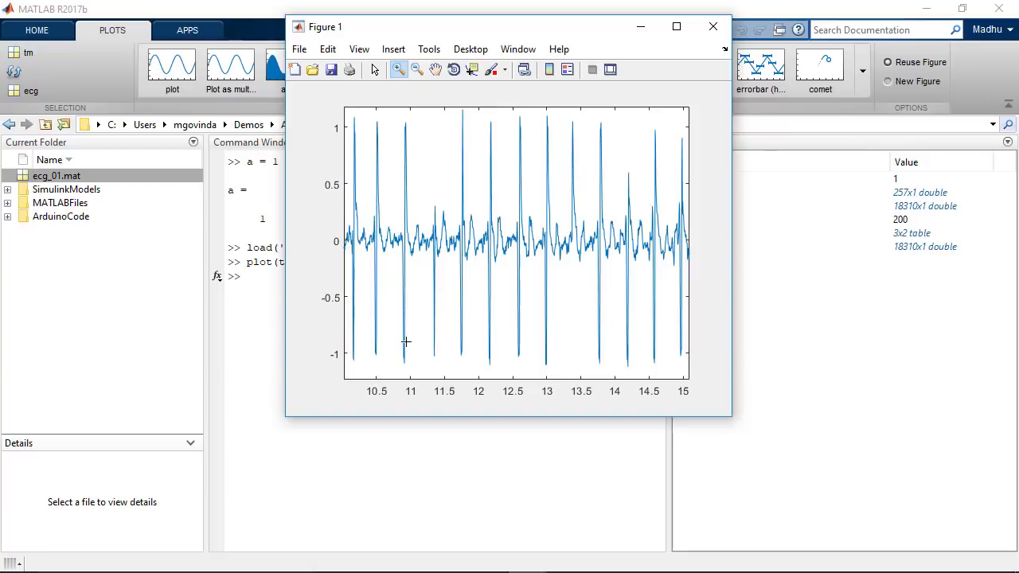
Switch to HeartSignals and add the Arduino Analog Input block from the Library Browser.
{"action": "key", "text": "alt+Tab"}
{"action": "key", "text": "alt+Tab"}
{"action": "key", "text": "alt+Tab"}
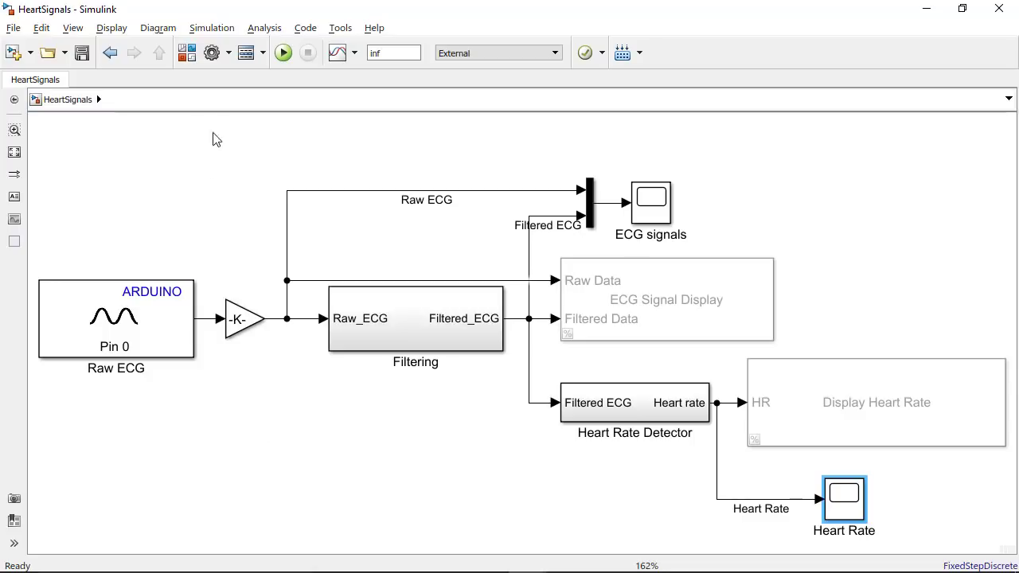
{"action": "left_click", "coordinate": [187, 56]}
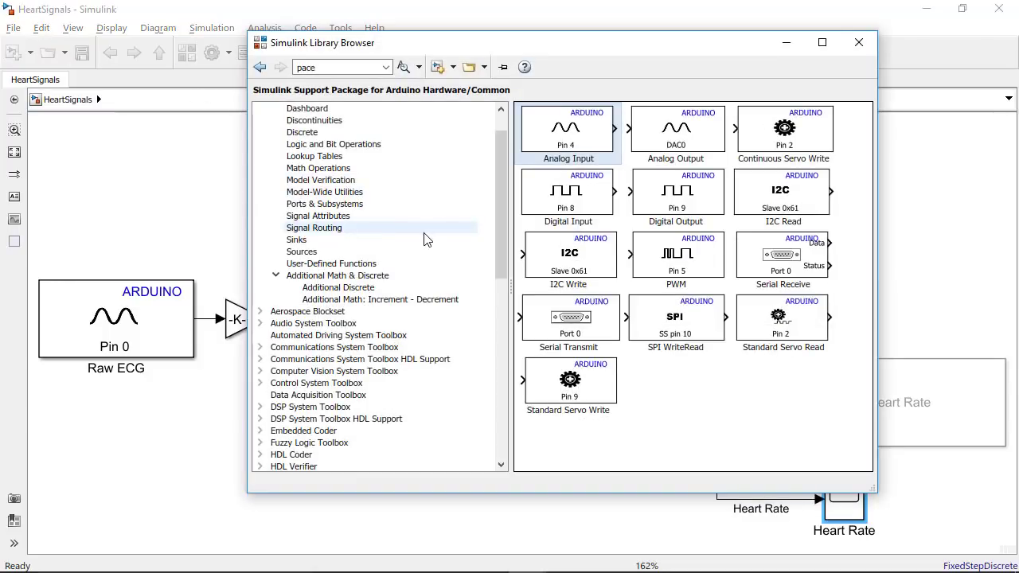
{"action": "scroll", "coordinate": [426, 241], "scroll_direction": "up", "scroll_amount": 1}
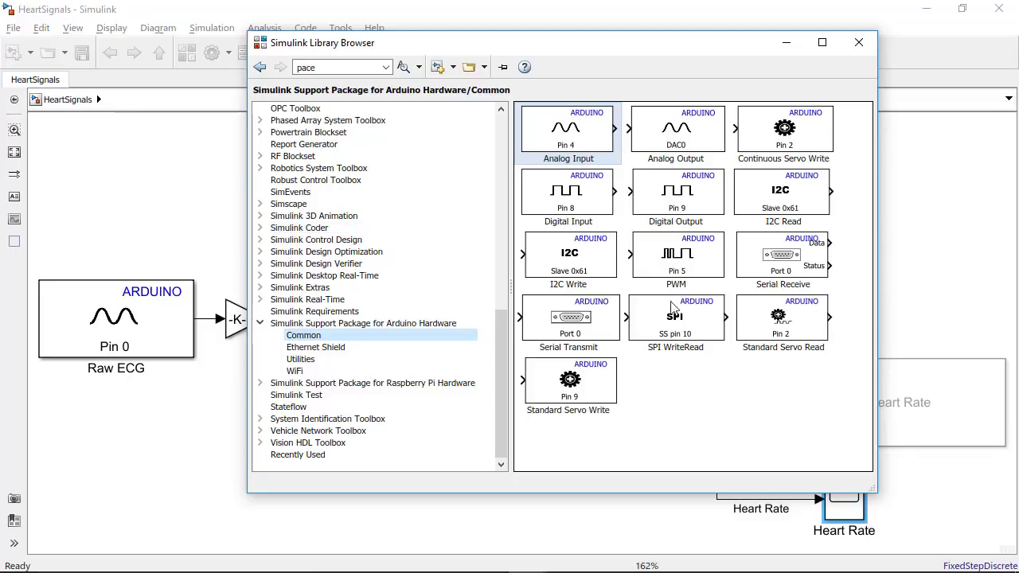
{"action": "left_click_drag", "start_coordinate": [603, 130], "coordinate": [169, 491]}
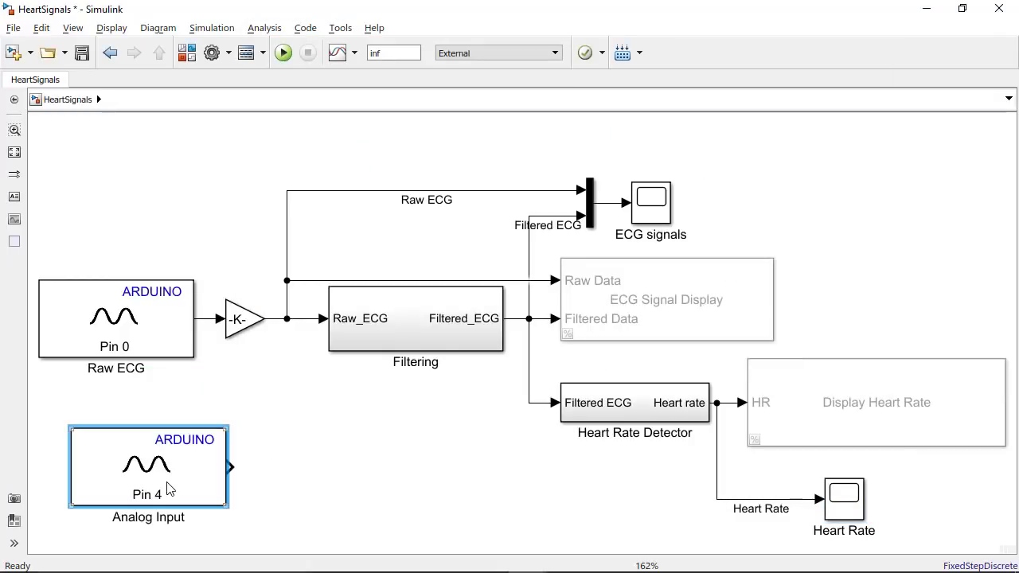
Delete the trial Analog Input block and select the Filtering subsystem.
{"action": "left_click_drag", "start_coordinate": [258, 471], "coordinate": [264, 468]}
{"action": "key", "text": "Delete"}
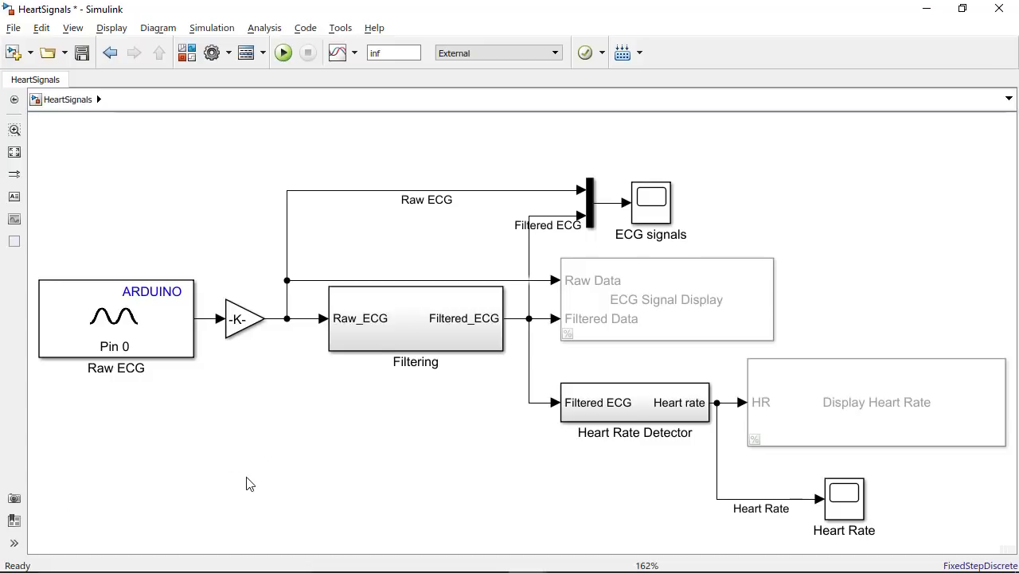
{"action": "left_click", "coordinate": [375, 350]}
{"action": "double_click", "coordinate": [375, 351]}
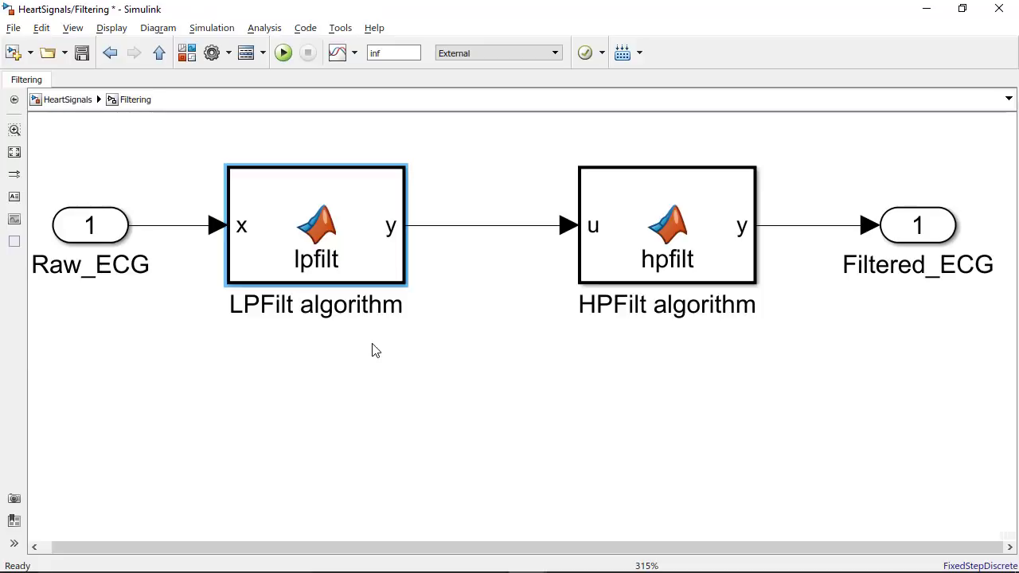
{"action": "left_click", "coordinate": [86, 102]}
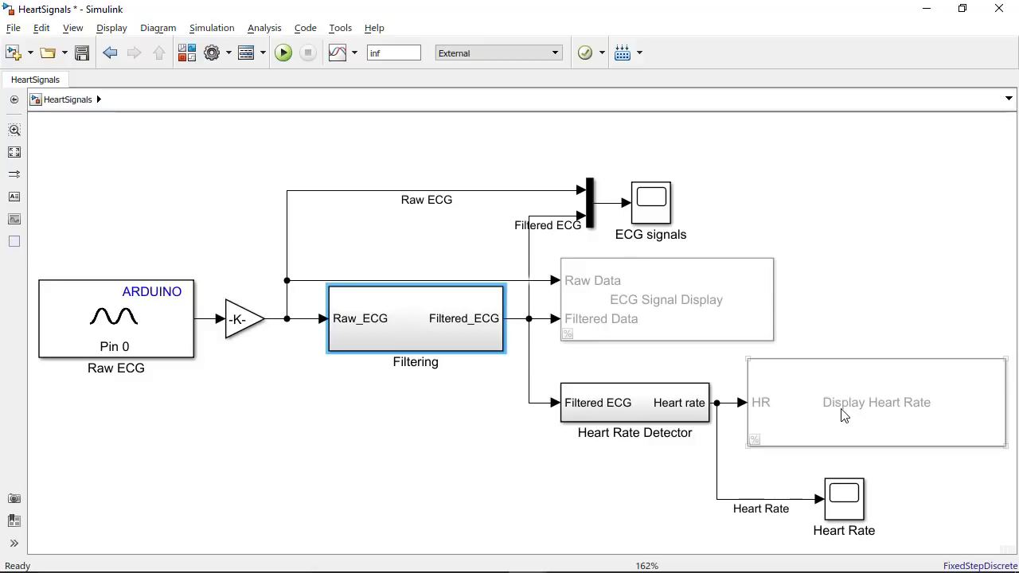
Save HeartSignals, run it in External mode on the Arduino, and fit the Heart Rate scope's Y-axis.
{"action": "key", "text": "ctrl+s"}
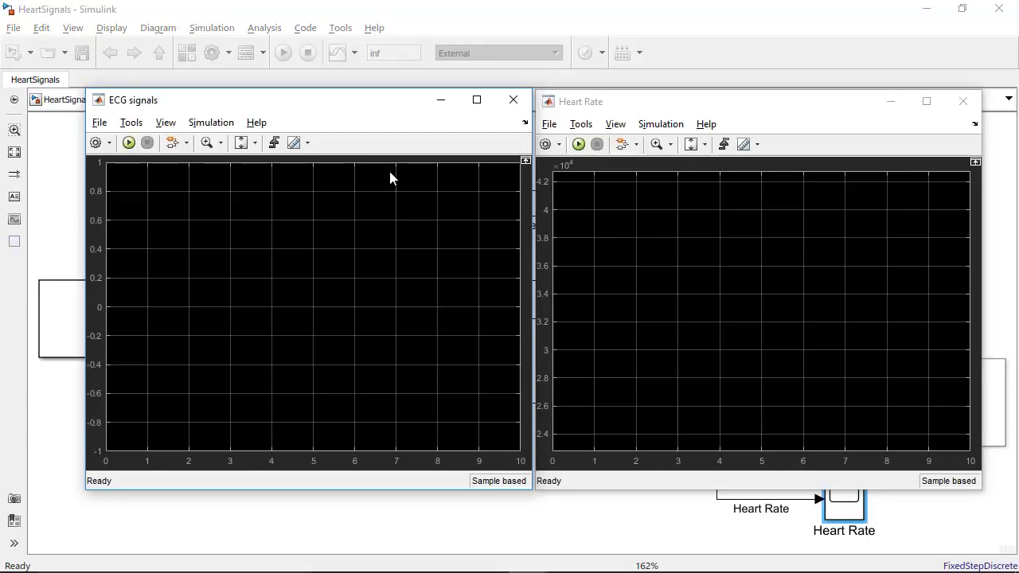
{"action": "left_click", "coordinate": [128, 143]}
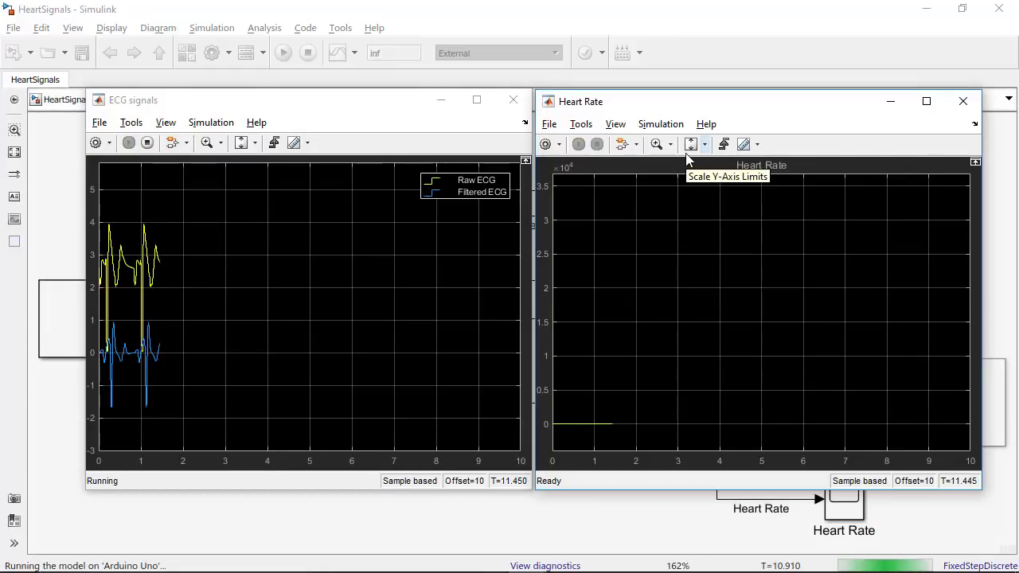
{"action": "left_click", "coordinate": [690, 144]}
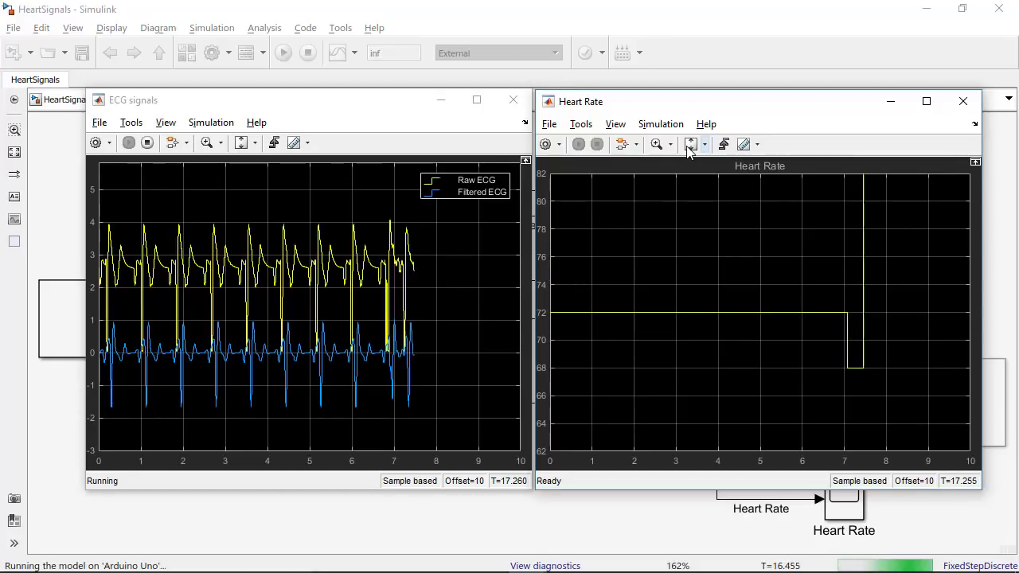
{"action": "left_click", "coordinate": [690, 146]}
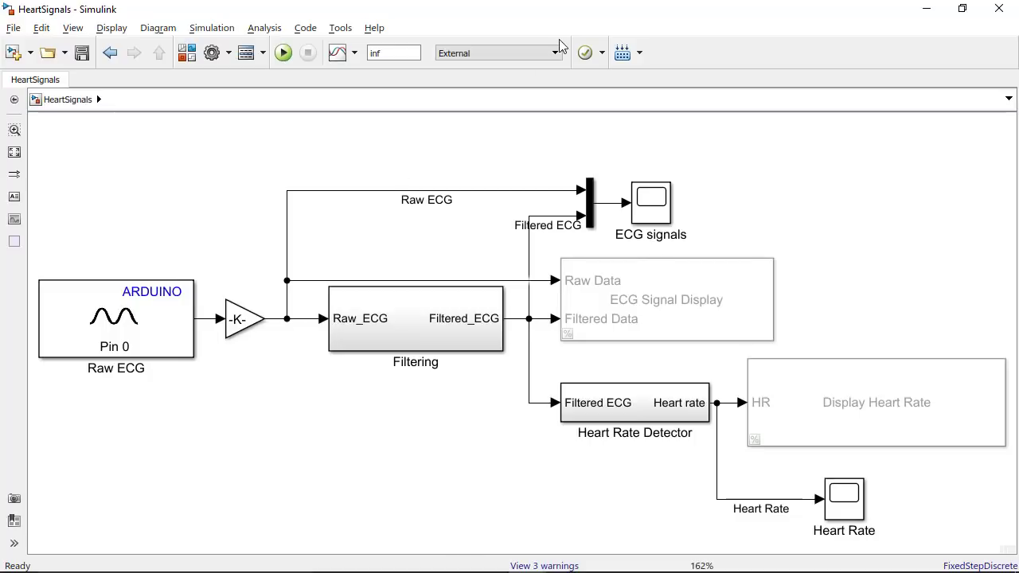
Set the simulation mode to Normal and uncomment the faded ECG Signal Display and Display Heart Rate blocks.
{"action": "left_click", "coordinate": [519, 54]}
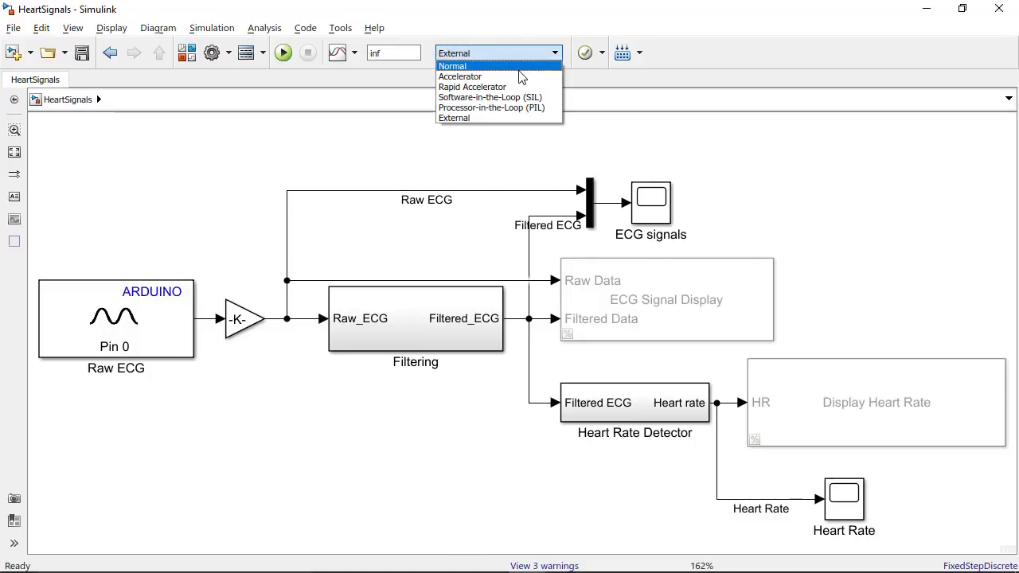
{"action": "left_click", "coordinate": [519, 67]}
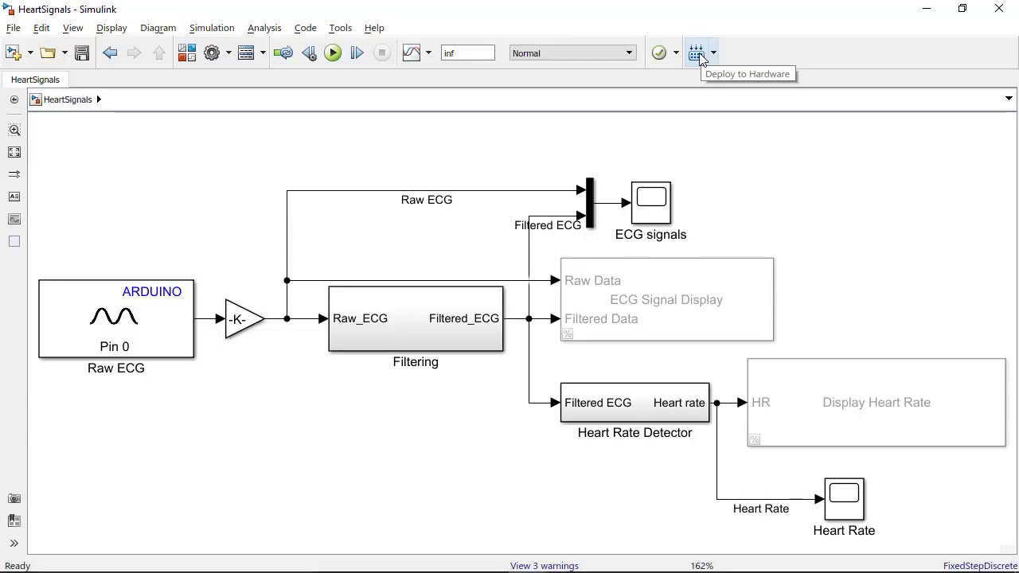
{"action": "left_click", "coordinate": [660, 422]}
{"action": "left_click", "coordinate": [686, 336]}
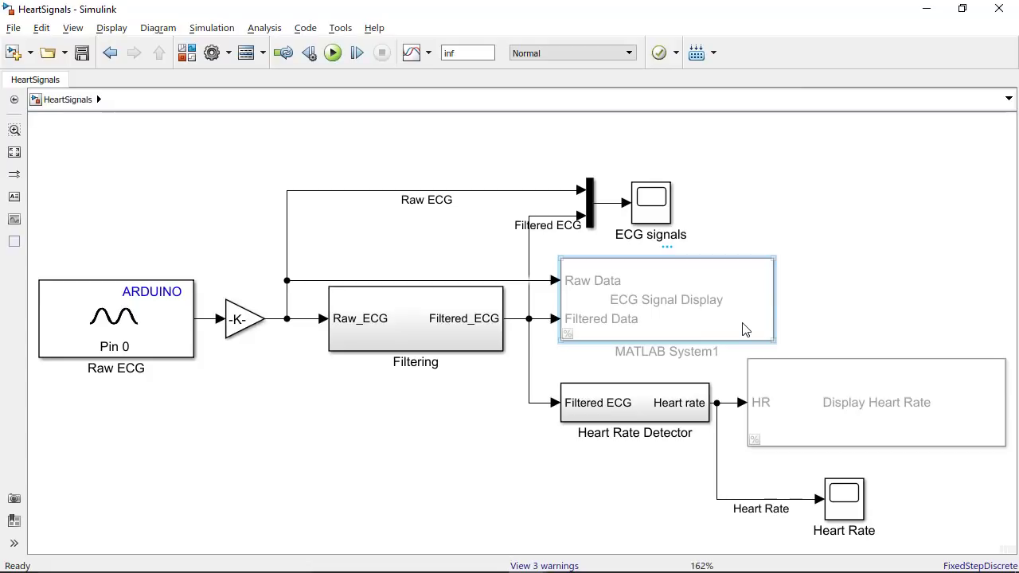
{"action": "left_click", "coordinate": [827, 408]}
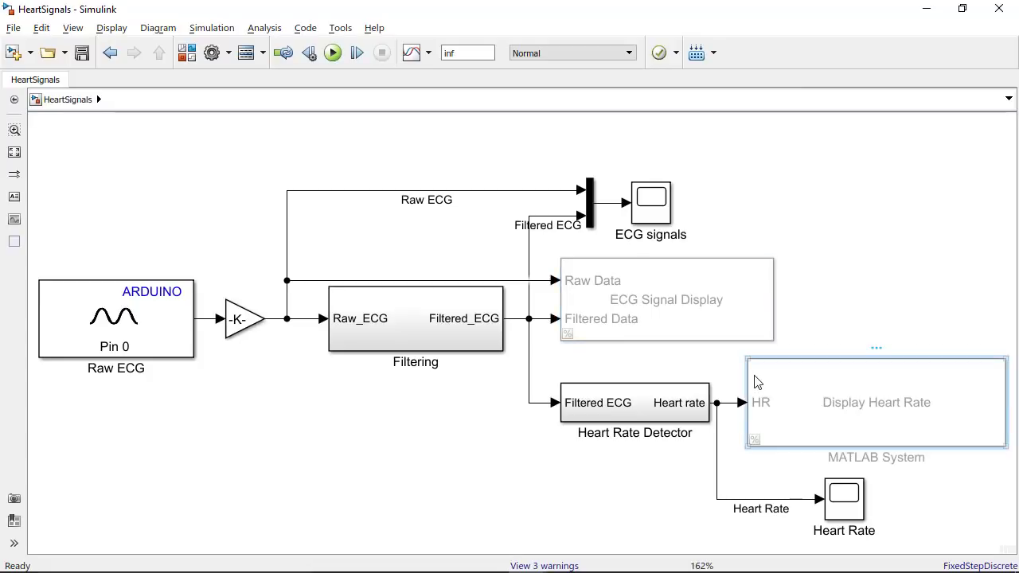
{"action": "left_click", "coordinate": [822, 322]}
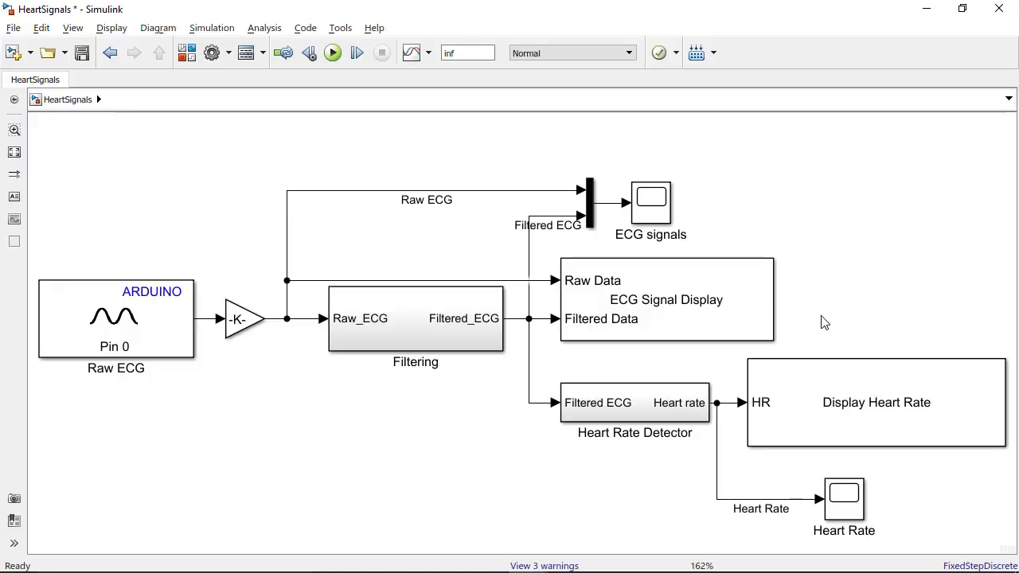
Return to the slide show on slide 3, 'Different approaches to integrate existing libraries'.
{"action": "key", "text": "alt+Tab"}
{"action": "key", "text": "alt+Tab"}
{"action": "key", "text": "alt+Tab"}
{"action": "key", "text": "alt+Tab"}
{"action": "key", "text": "alt+Tab"}
{"action": "key", "text": "alt+Tab"}
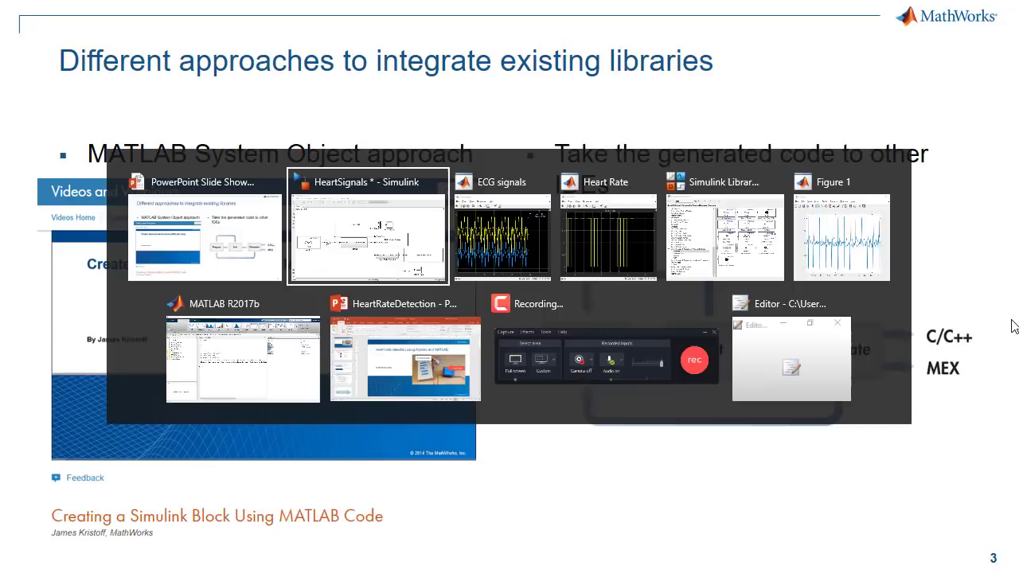
{"action": "key", "text": "alt+Tab"}
{"action": "key", "text": "alt+Tab"}
{"action": "key", "text": "alt+Tab"}
{"action": "key", "text": "alt+Tab"}
{"action": "key", "text": "alt+Tab"}
{"action": "key", "text": "alt+Tab"}
{"action": "key", "text": "alt+Tab"}
{"action": "key", "text": "alt+Tab"}
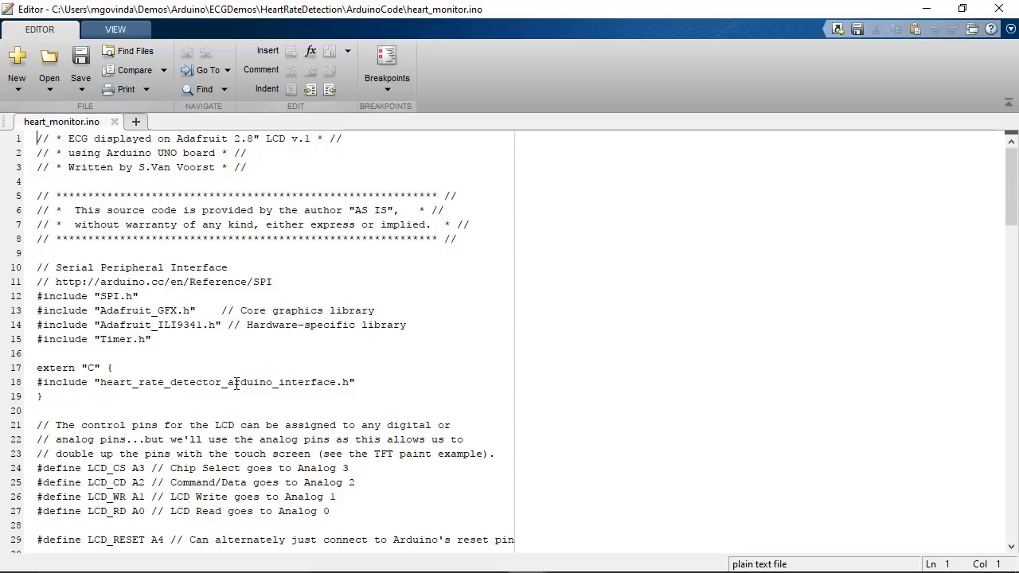
Scroll heart_monitor.ino down to displayHeartRate, then return to the 'Key takeaways' slide.
{"action": "scroll", "coordinate": [237, 383], "scroll_direction": "down", "scroll_amount": 20}
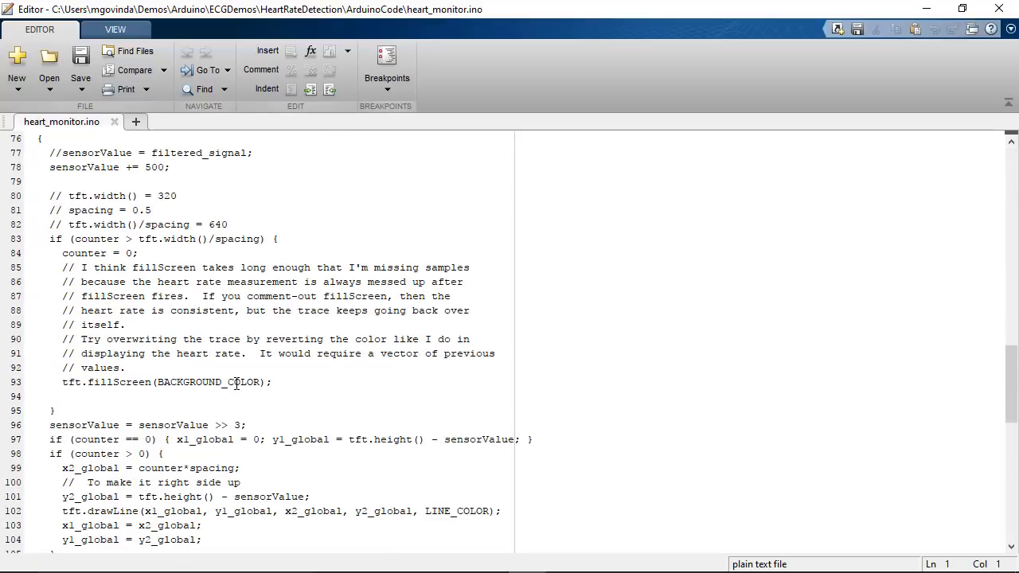
{"action": "scroll", "coordinate": [237, 383], "scroll_direction": "down", "scroll_amount": 8}
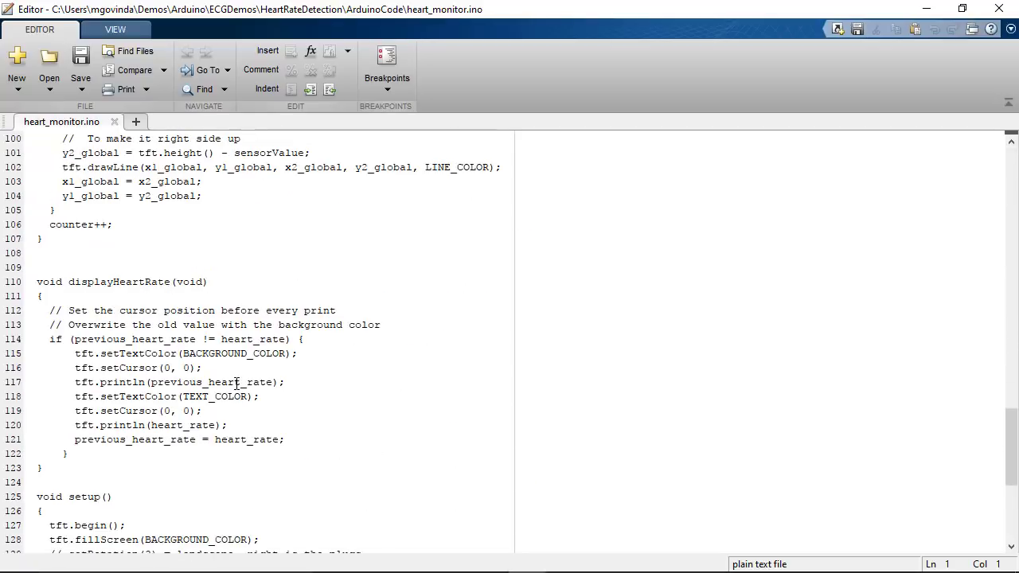
{"action": "key", "text": "alt+Tab"}
{"action": "key", "text": "alt+Tab"}
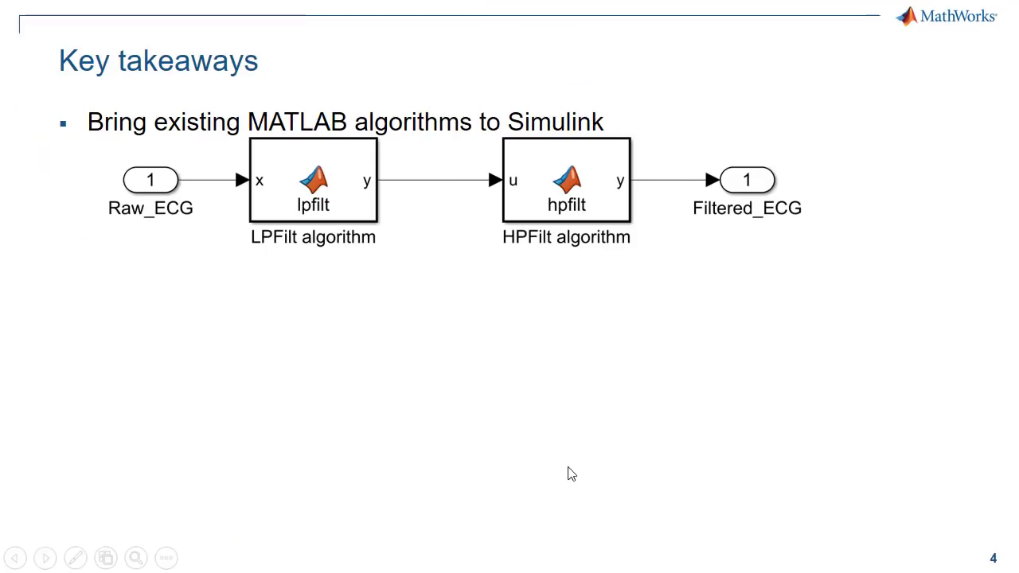